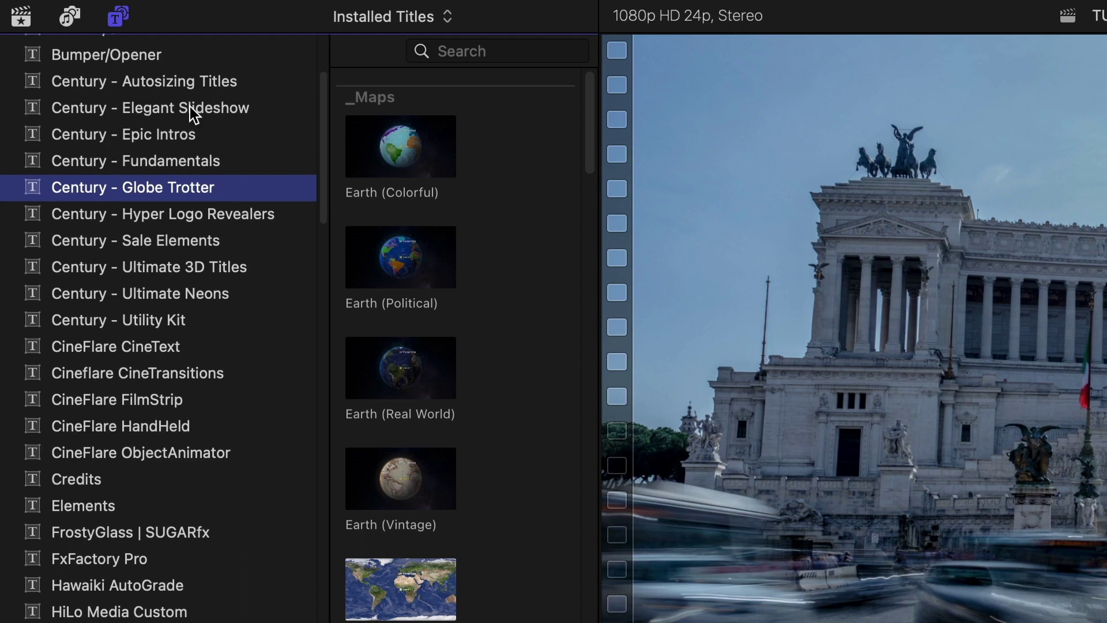
- Hide the category sidebar to show Globe Trotter as a wide grid, scrolled to Titles 01–08
{"action": "left_click", "coordinate": [128, 27]}
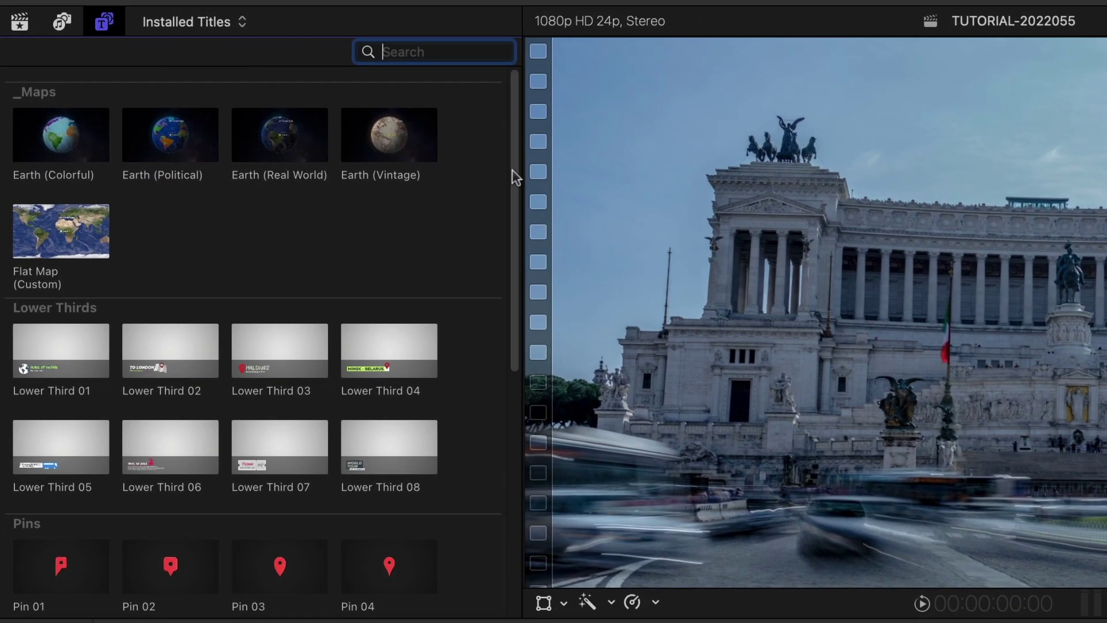
{"action": "scroll", "coordinate": [577, 193], "scroll_direction": "down", "scroll_amount": 2}
{"action": "left_click_drag", "start_coordinate": [511, 177], "coordinate": [506, 434]}
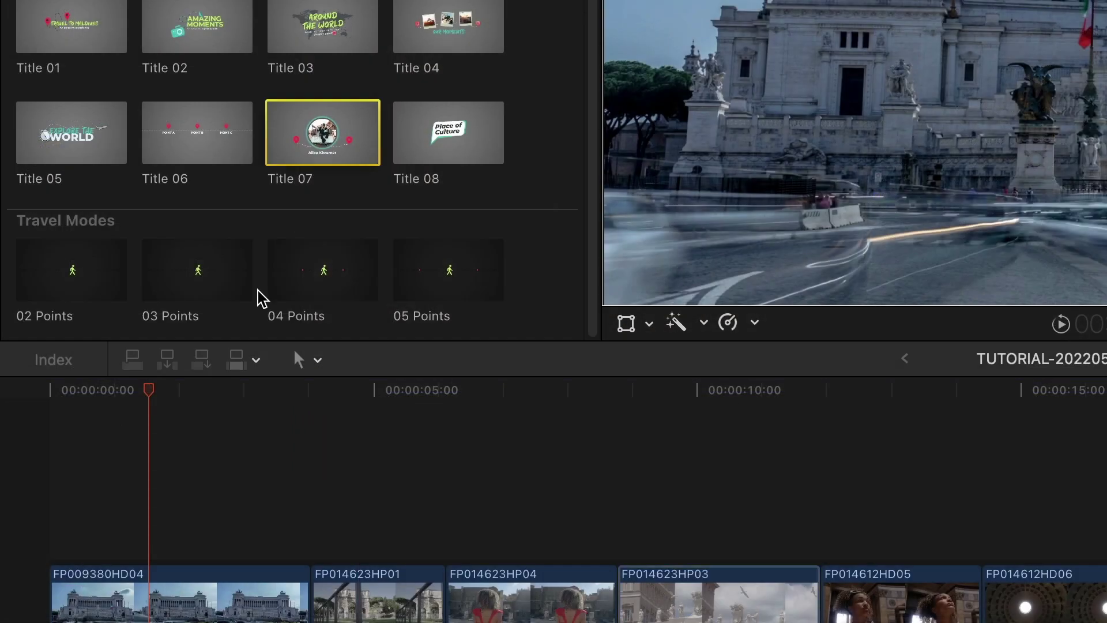
- Place Title 07 above the first clip and play it from the project start
{"action": "left_click_drag", "start_coordinate": [128, 352], "coordinate": [27, 459]}
{"action": "left_click_drag", "start_coordinate": [54, 510], "coordinate": [55, 513]}
{"action": "key", "text": "Home"}
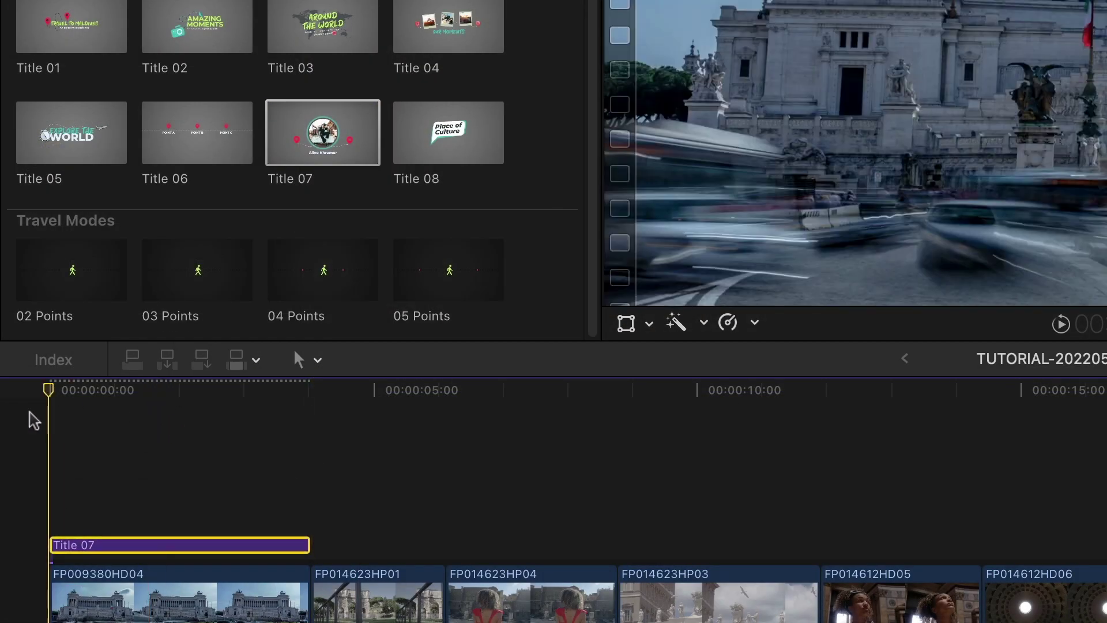
{"action": "key", "text": "space"}
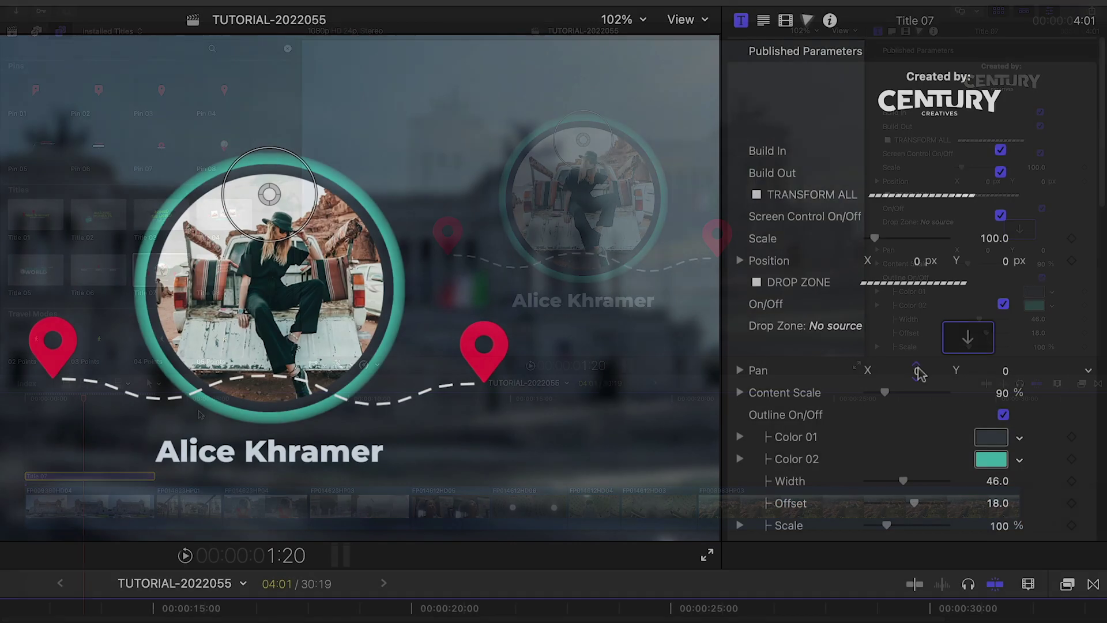
- Fill Title 07's drop zone with the Profile Pic clip, shifted slightly sideways
{"action": "left_click", "coordinate": [968, 337]}
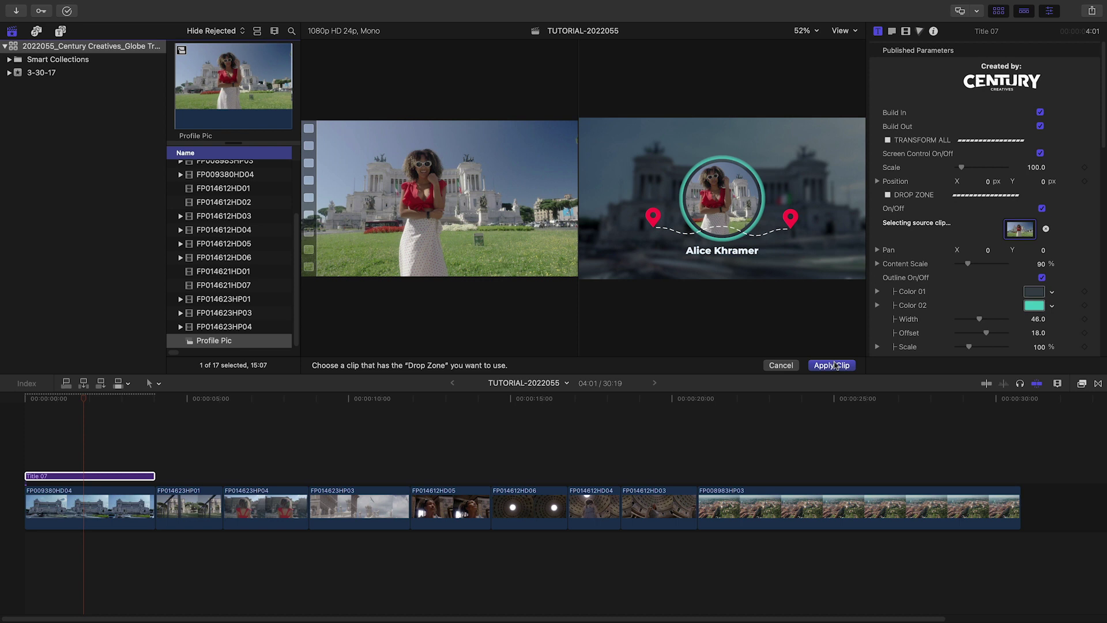
{"action": "left_click", "coordinate": [832, 365]}
{"action": "left_click_drag", "start_coordinate": [987, 250], "coordinate": [984, 250]}
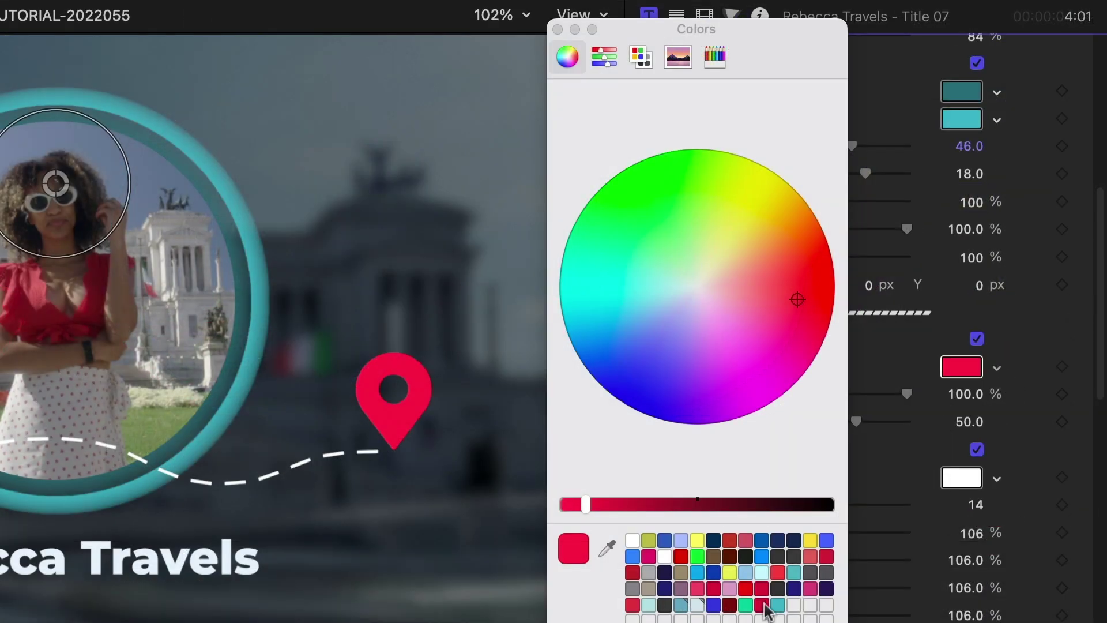
- Set the pin colour to crimson and switch off the BG Overlay solid colour
{"action": "left_click", "coordinate": [762, 606]}
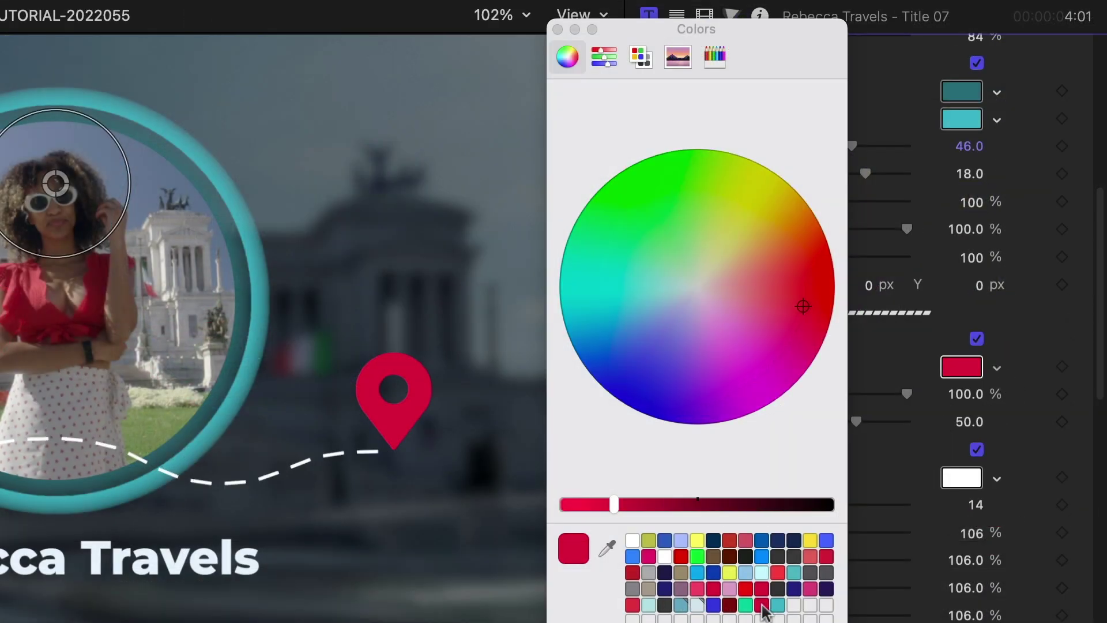
{"action": "left_click", "coordinate": [558, 29]}
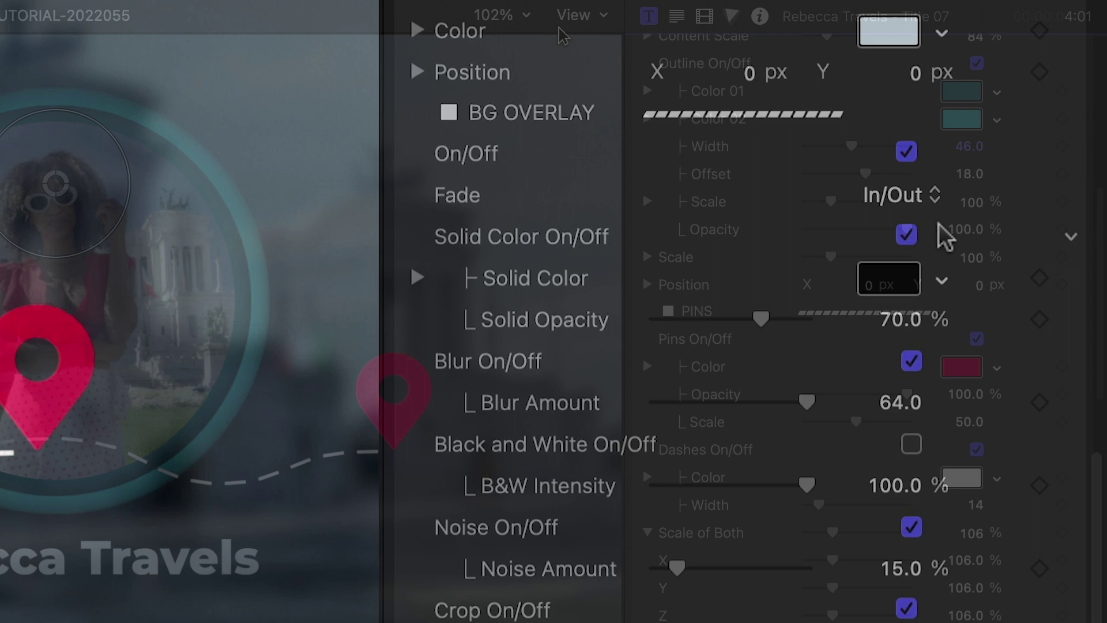
{"action": "left_click", "coordinate": [906, 235]}
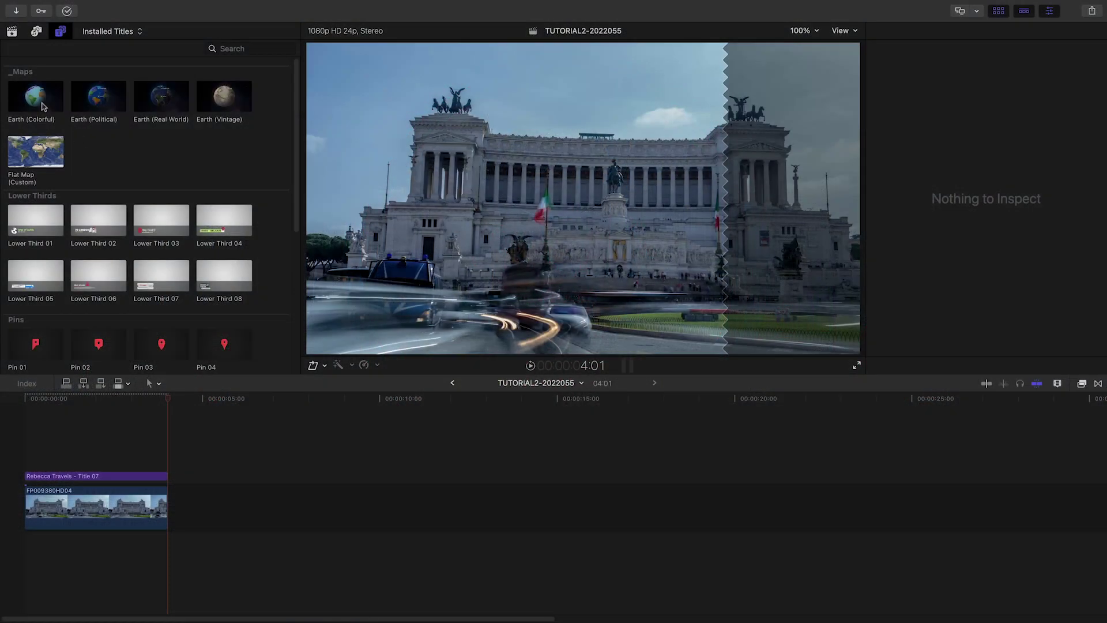
- Add Earth (Colorful) after clip FP009380HD04 and aim its Target at Italy (X 0.22, Y -0.04)
{"action": "left_click_drag", "start_coordinate": [43, 107], "coordinate": [190, 507]}
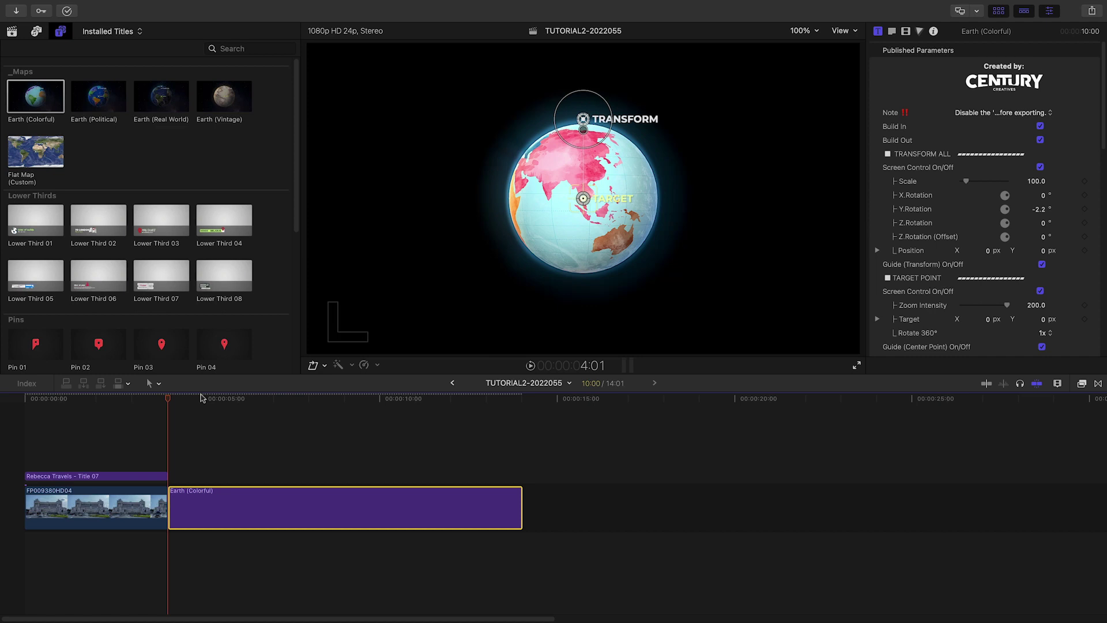
{"action": "left_click", "coordinate": [185, 397]}
{"action": "key", "text": "super+equal"}
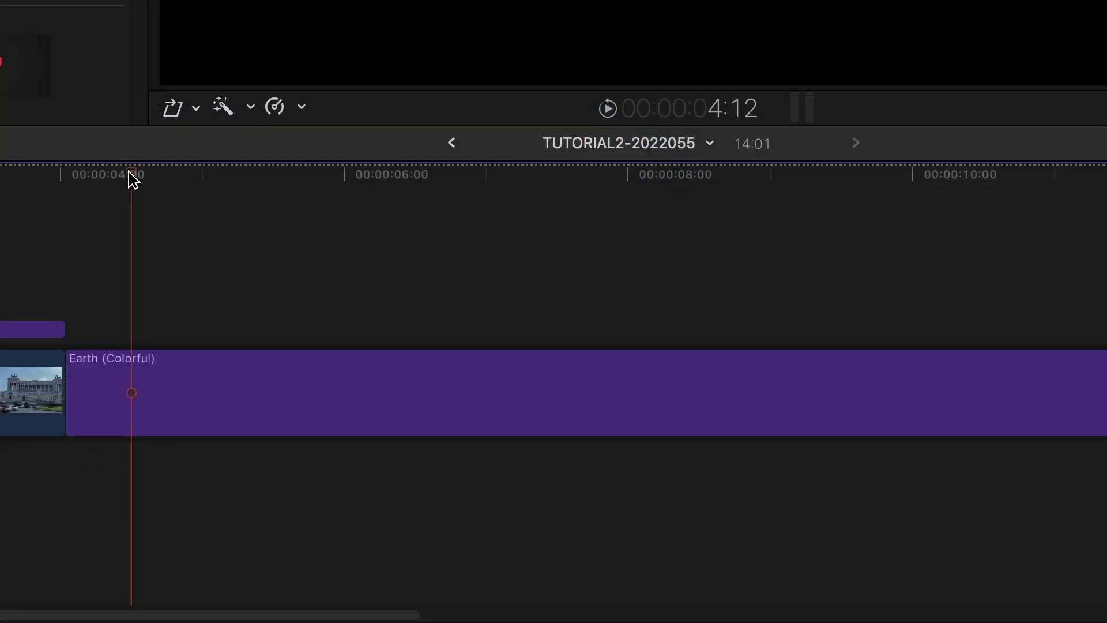
{"action": "left_click_drag", "start_coordinate": [215, 207], "coordinate": [690, 226]}
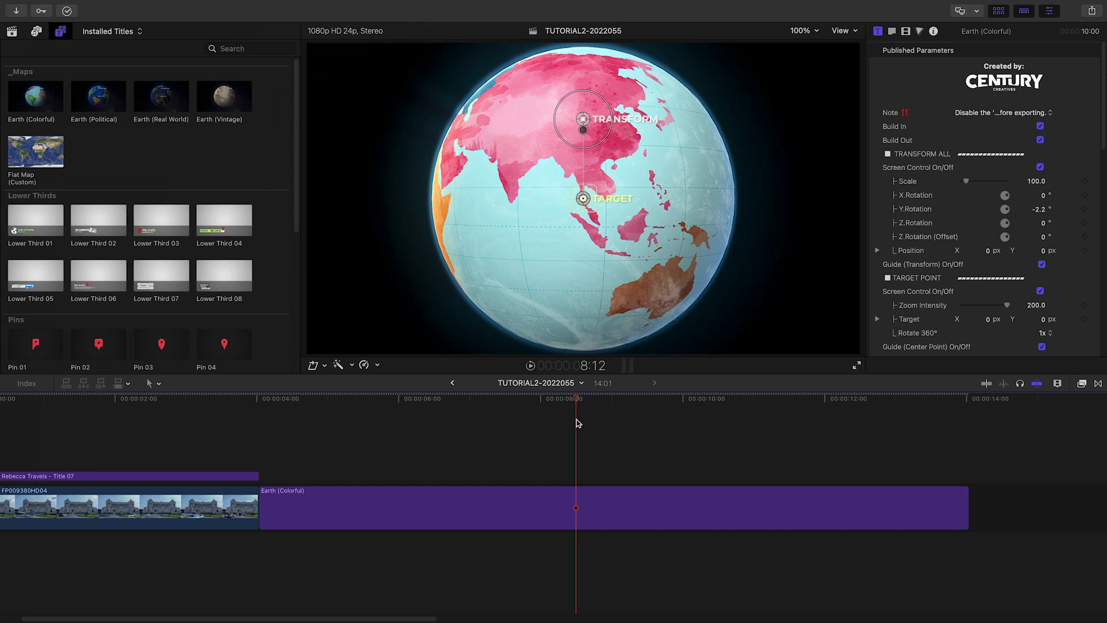
{"action": "left_click_drag", "start_coordinate": [583, 199], "coordinate": [636, 211]}
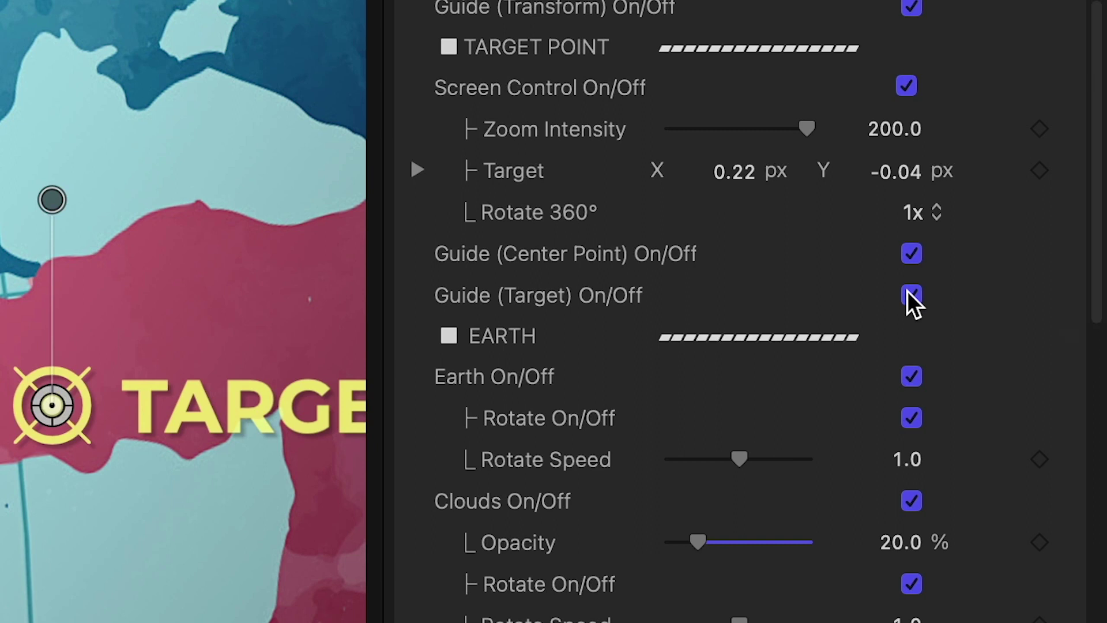
- Toggle the globe's target guide off and on, then turn off Earth Rotate
{"action": "left_click", "coordinate": [912, 295]}
{"action": "left_click", "coordinate": [912, 295]}
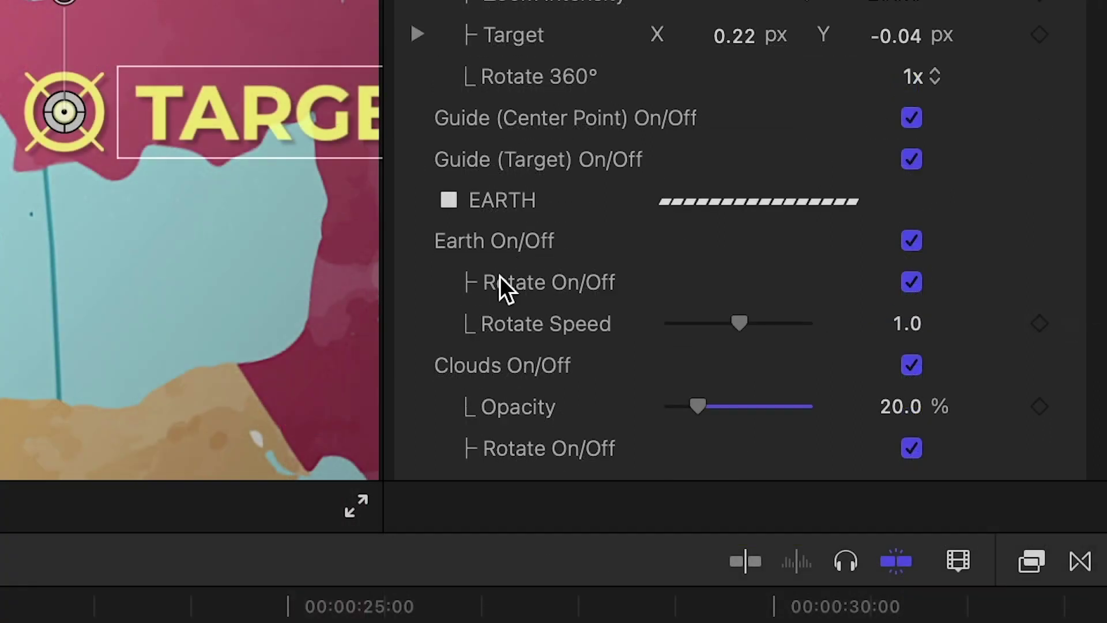
{"action": "left_click", "coordinate": [912, 283]}
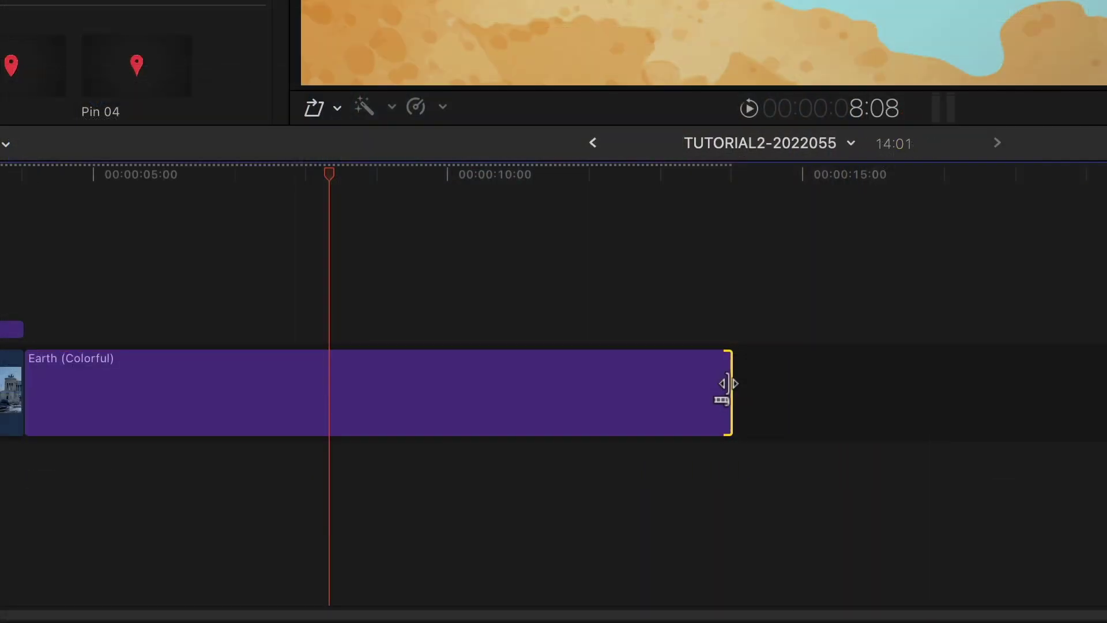
- Extend the globe clip and add 03 Points above it, trimmed to start later, then play back
{"action": "left_click_drag", "start_coordinate": [725, 391], "coordinate": [790, 392]}
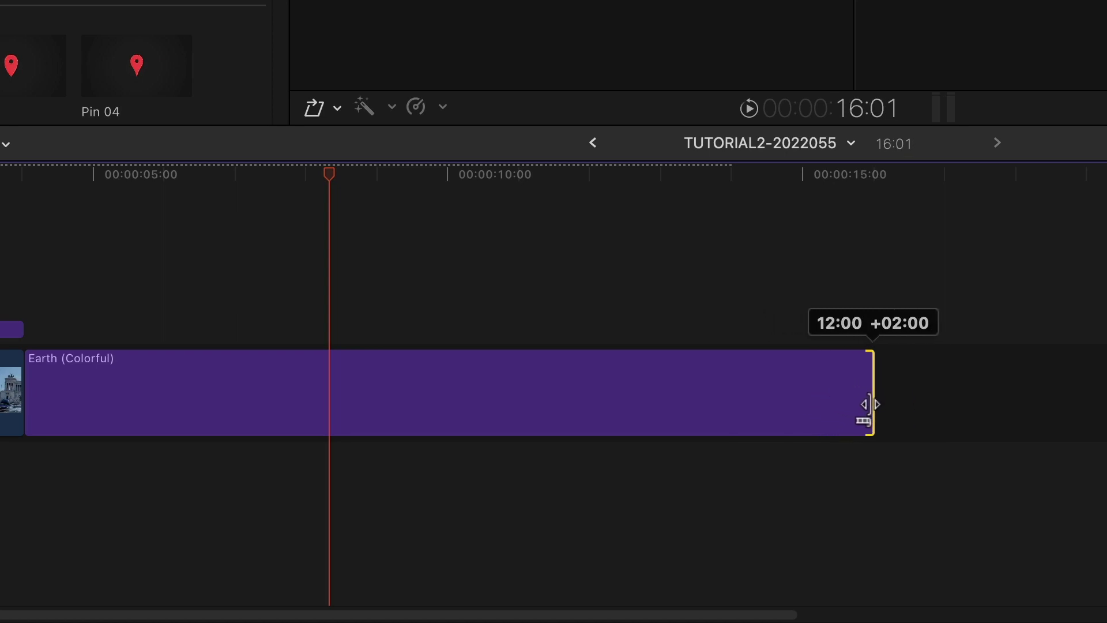
{"action": "left_click_drag", "start_coordinate": [869, 404], "coordinate": [870, 404]}
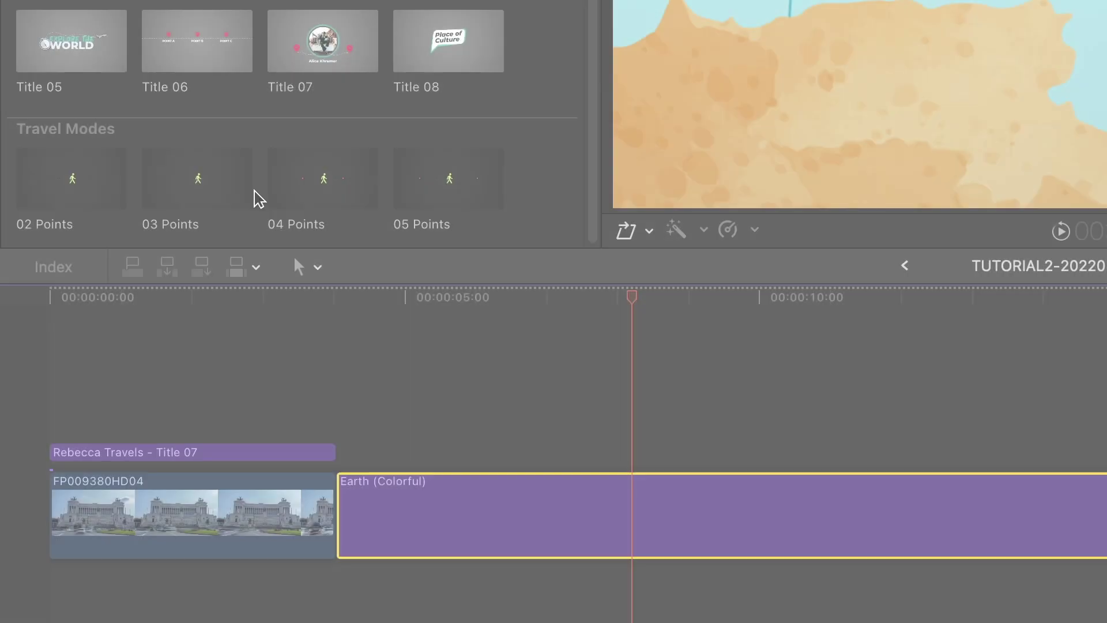
{"action": "left_click_drag", "start_coordinate": [125, 348], "coordinate": [322, 481]}
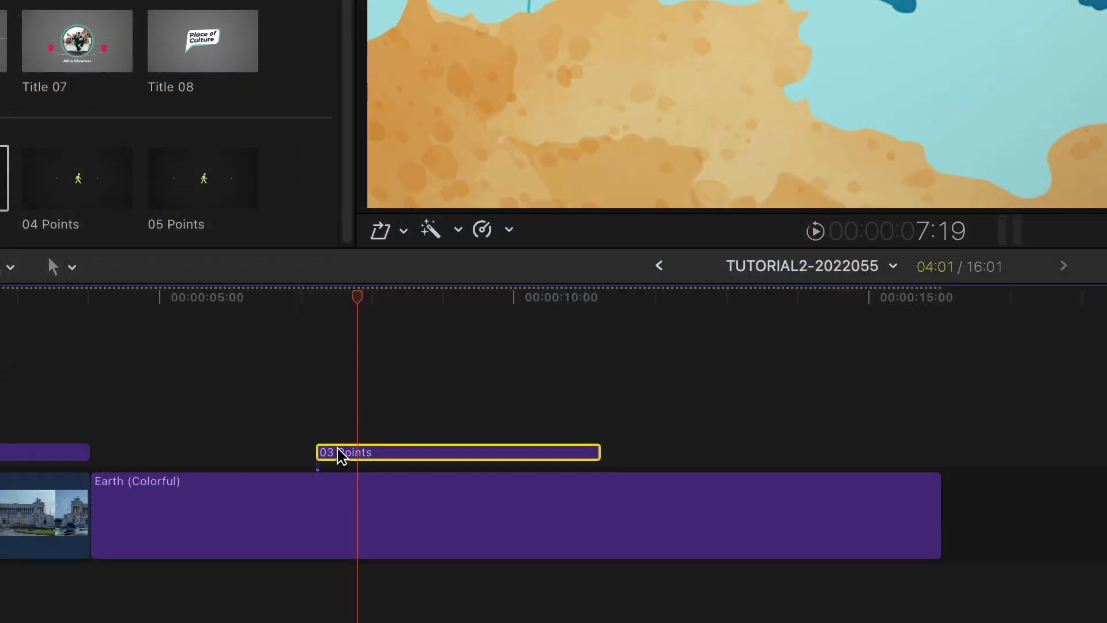
{"action": "left_click_drag", "start_coordinate": [282, 476], "coordinate": [303, 476]}
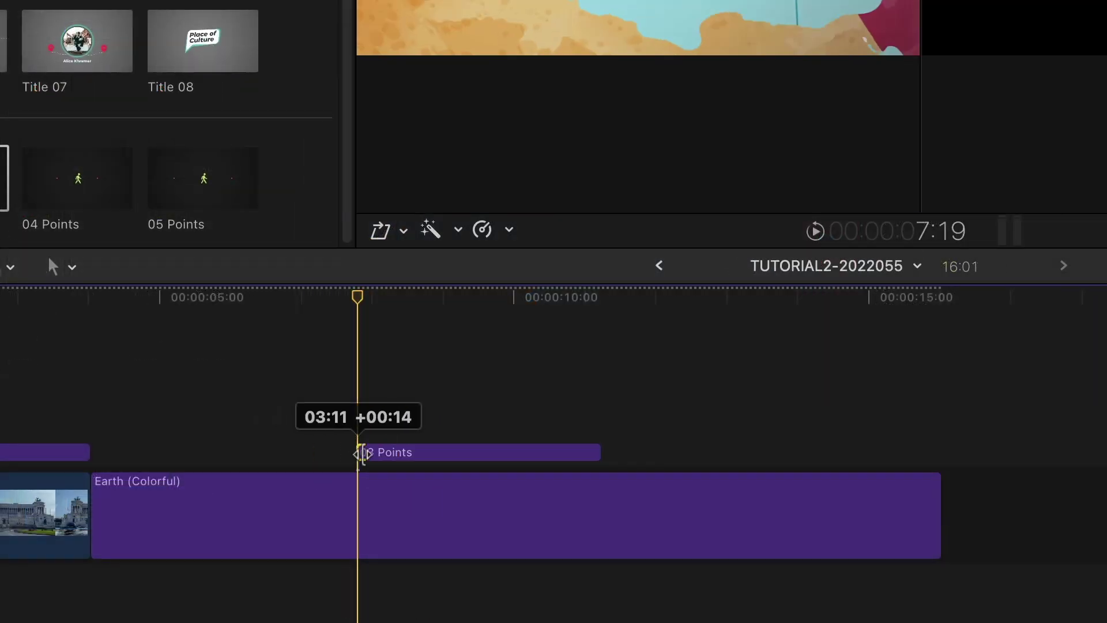
{"action": "left_click_drag", "start_coordinate": [362, 454], "coordinate": [362, 453]}
{"action": "key", "text": "space"}
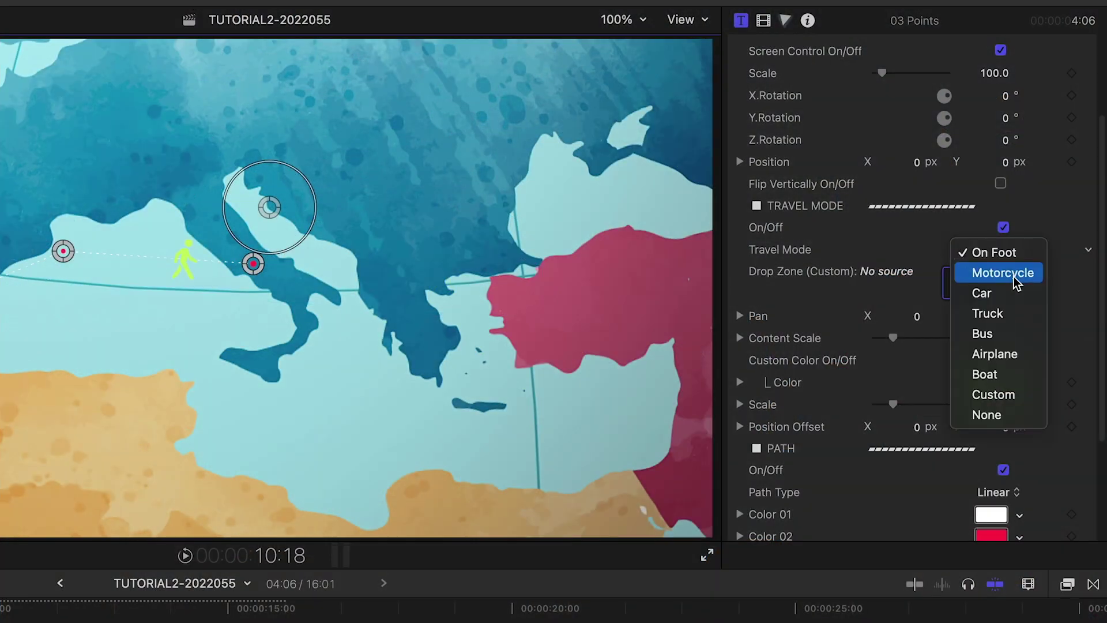
- Make the traveller an Airplane on a B-Spline path and add a Pin 06 ROME marker
{"action": "left_click", "coordinate": [995, 354]}
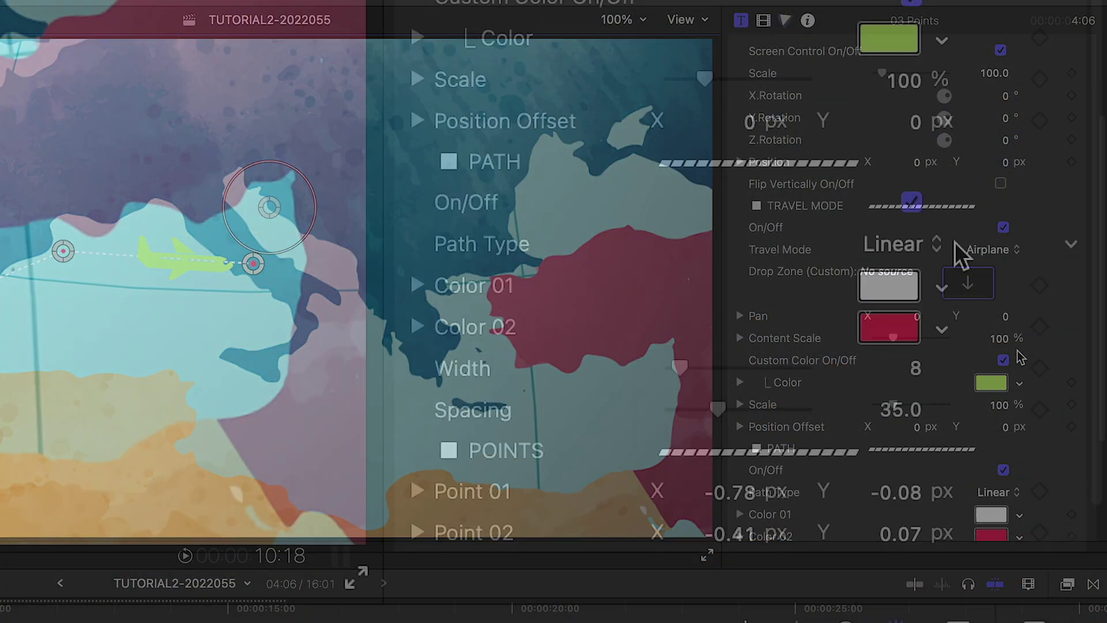
{"action": "left_click", "coordinate": [1013, 493]}
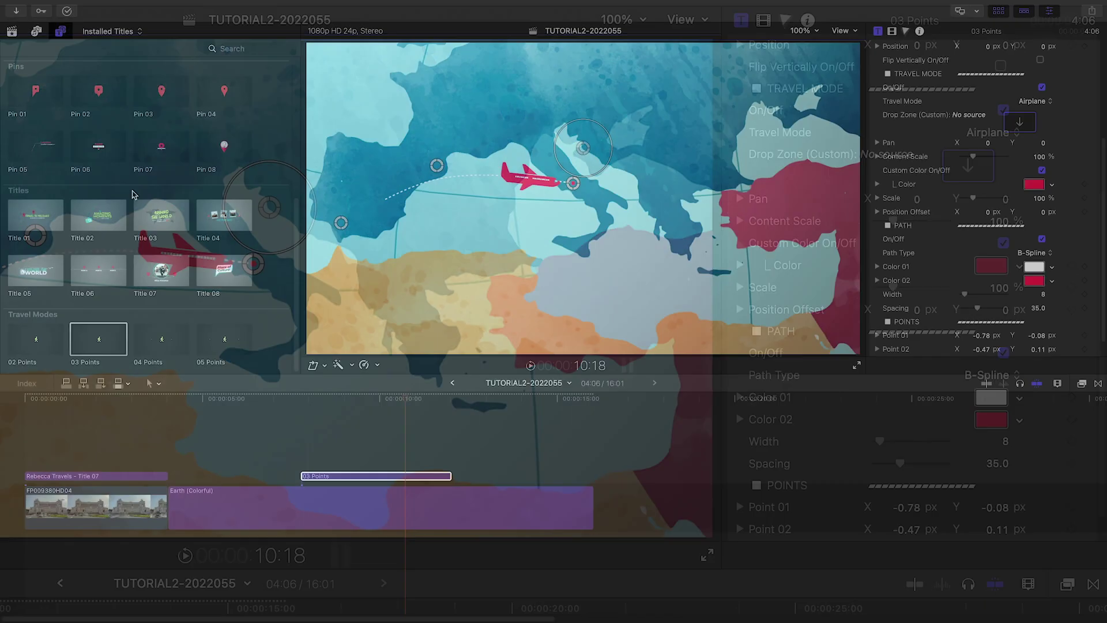
{"action": "left_click_drag", "start_coordinate": [98, 146], "coordinate": [454, 470]}
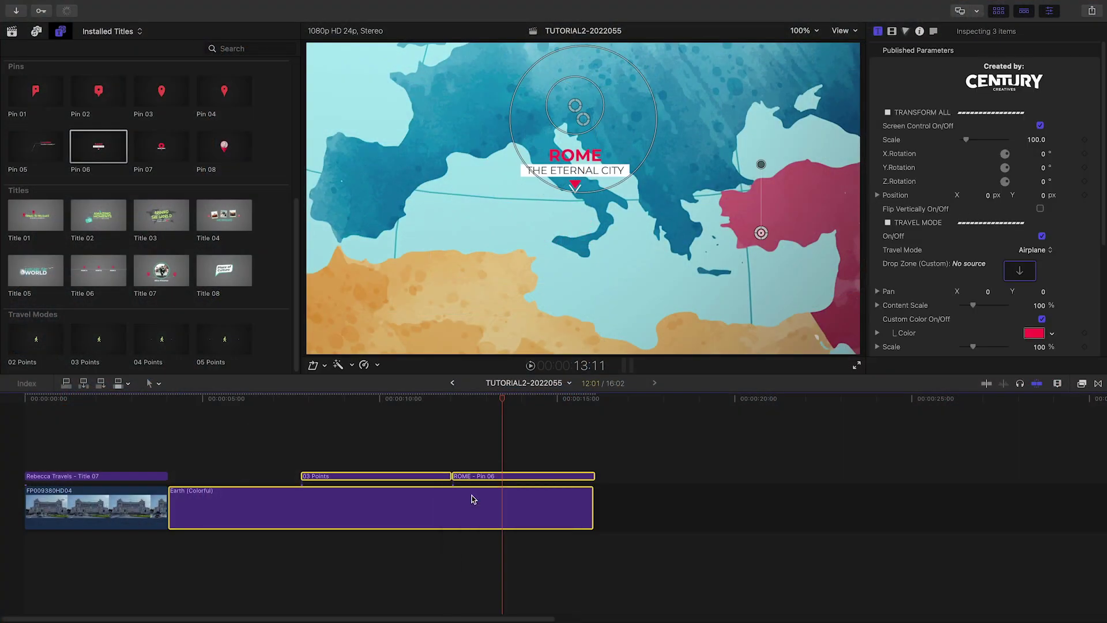
- Nest globe, path and pin as Globe Animation and speed up its first part
{"action": "key", "text": "Return"}
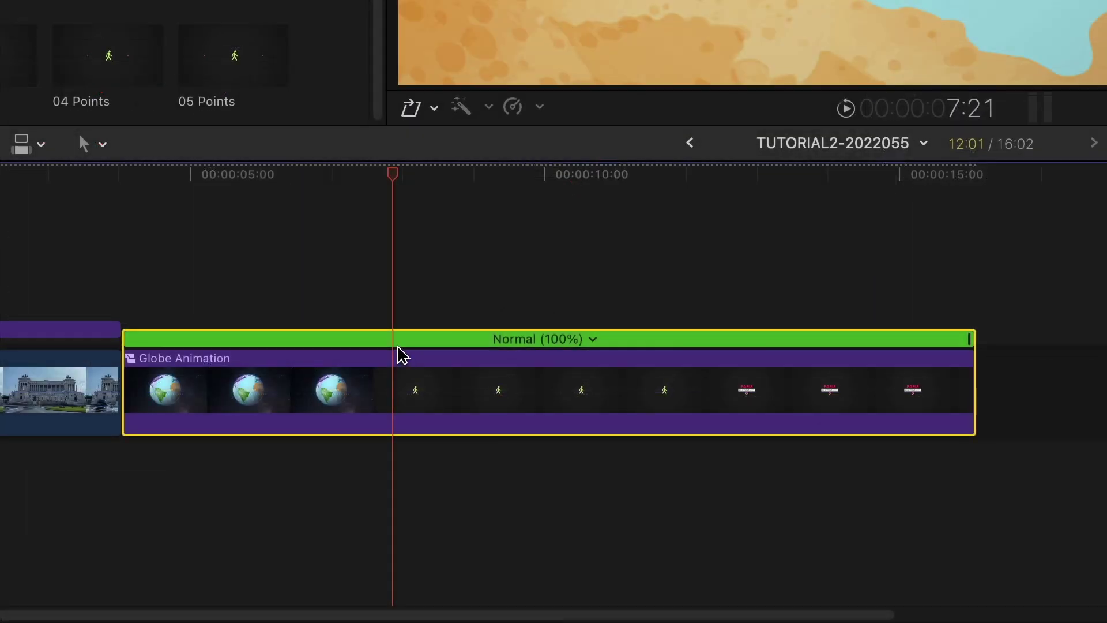
{"action": "key", "text": "shift+b"}
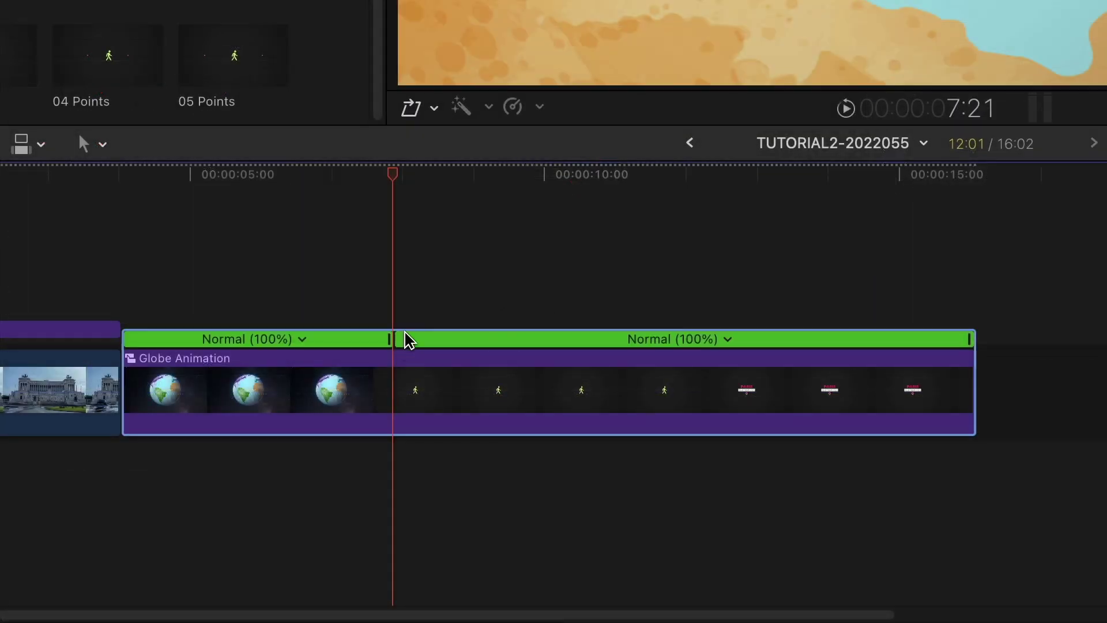
{"action": "left_click_drag", "start_coordinate": [396, 341], "coordinate": [427, 358]}
- Place Lower Third 06 over clip FP014623HP01
{"action": "left_click_drag", "start_coordinate": [98, 240], "coordinate": [589, 478]}
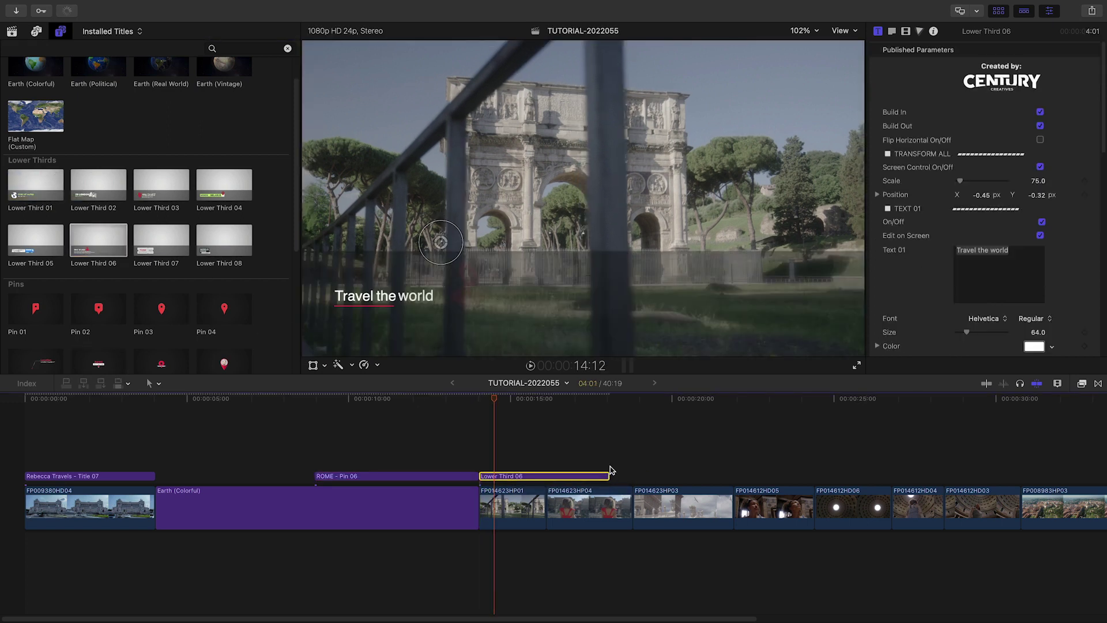